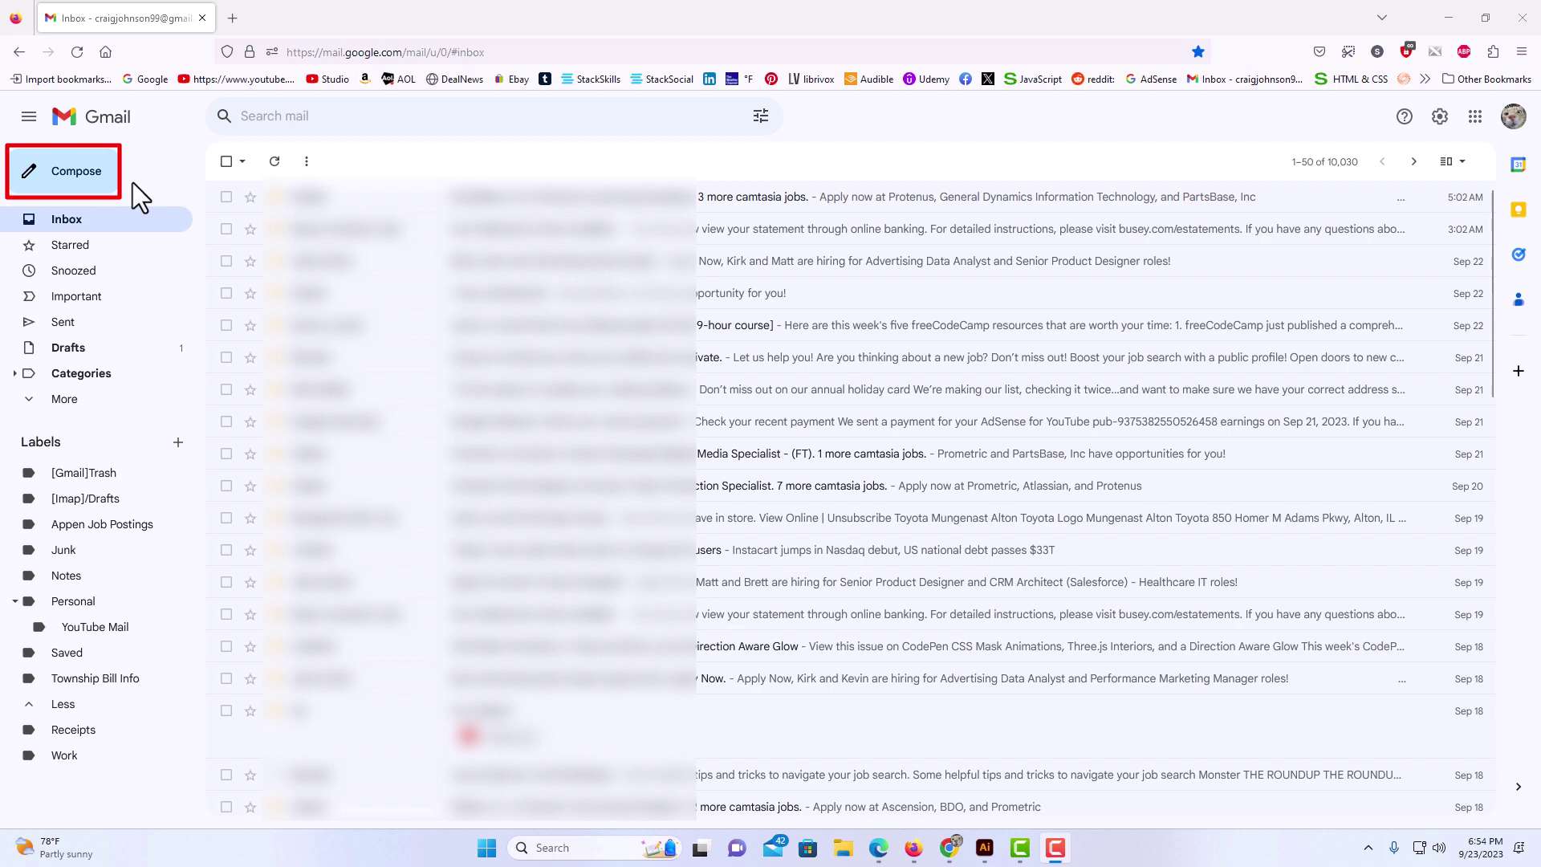
# - Start a new message draft and open its font list, currently showing Sans Serif
pyautogui.click(77, 171)
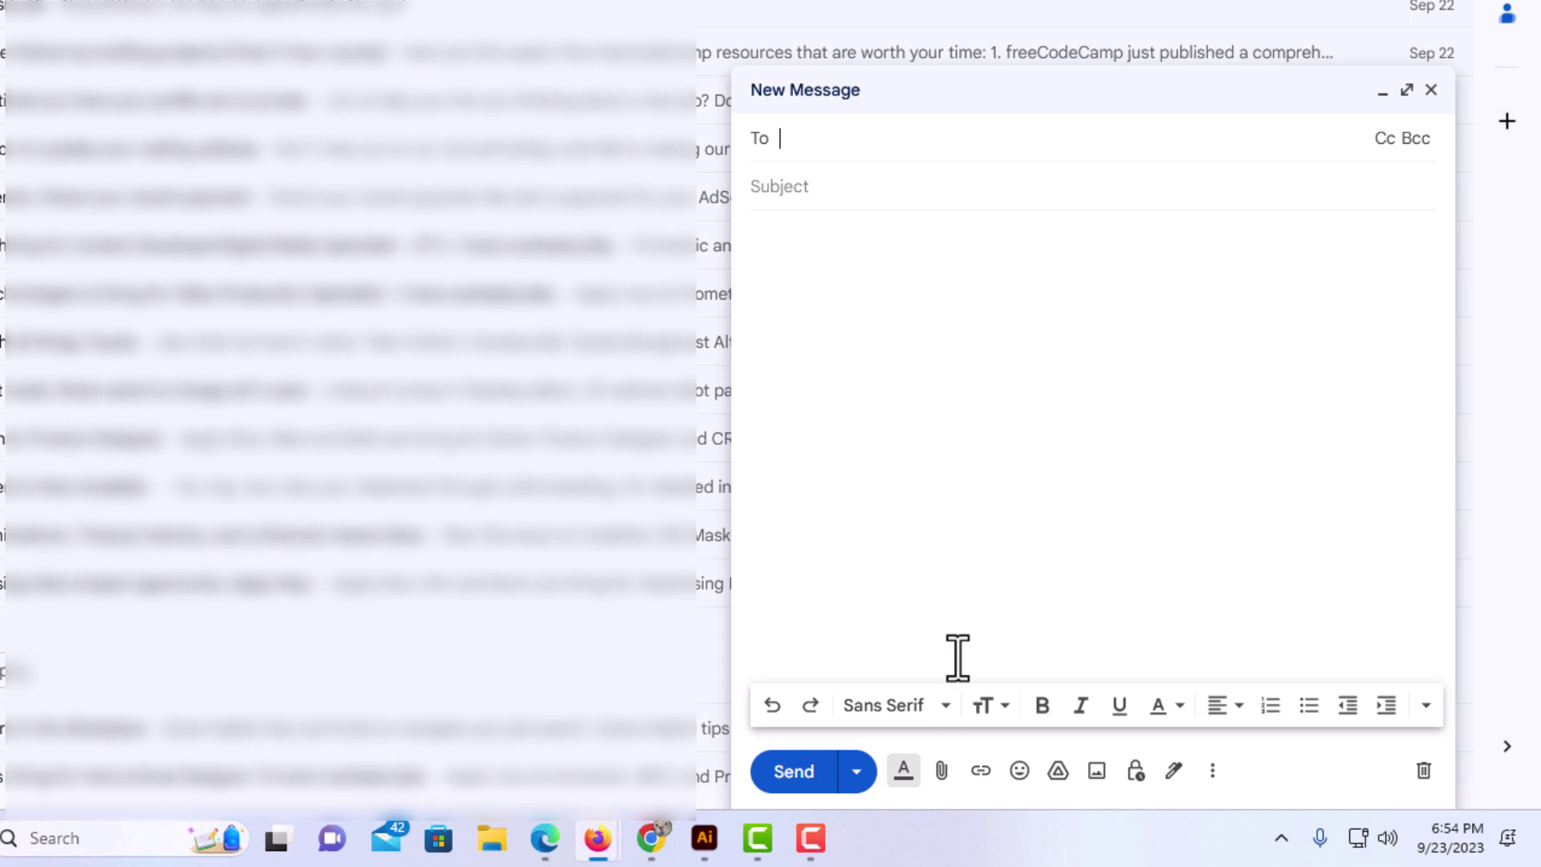
pyautogui.click(943, 706)
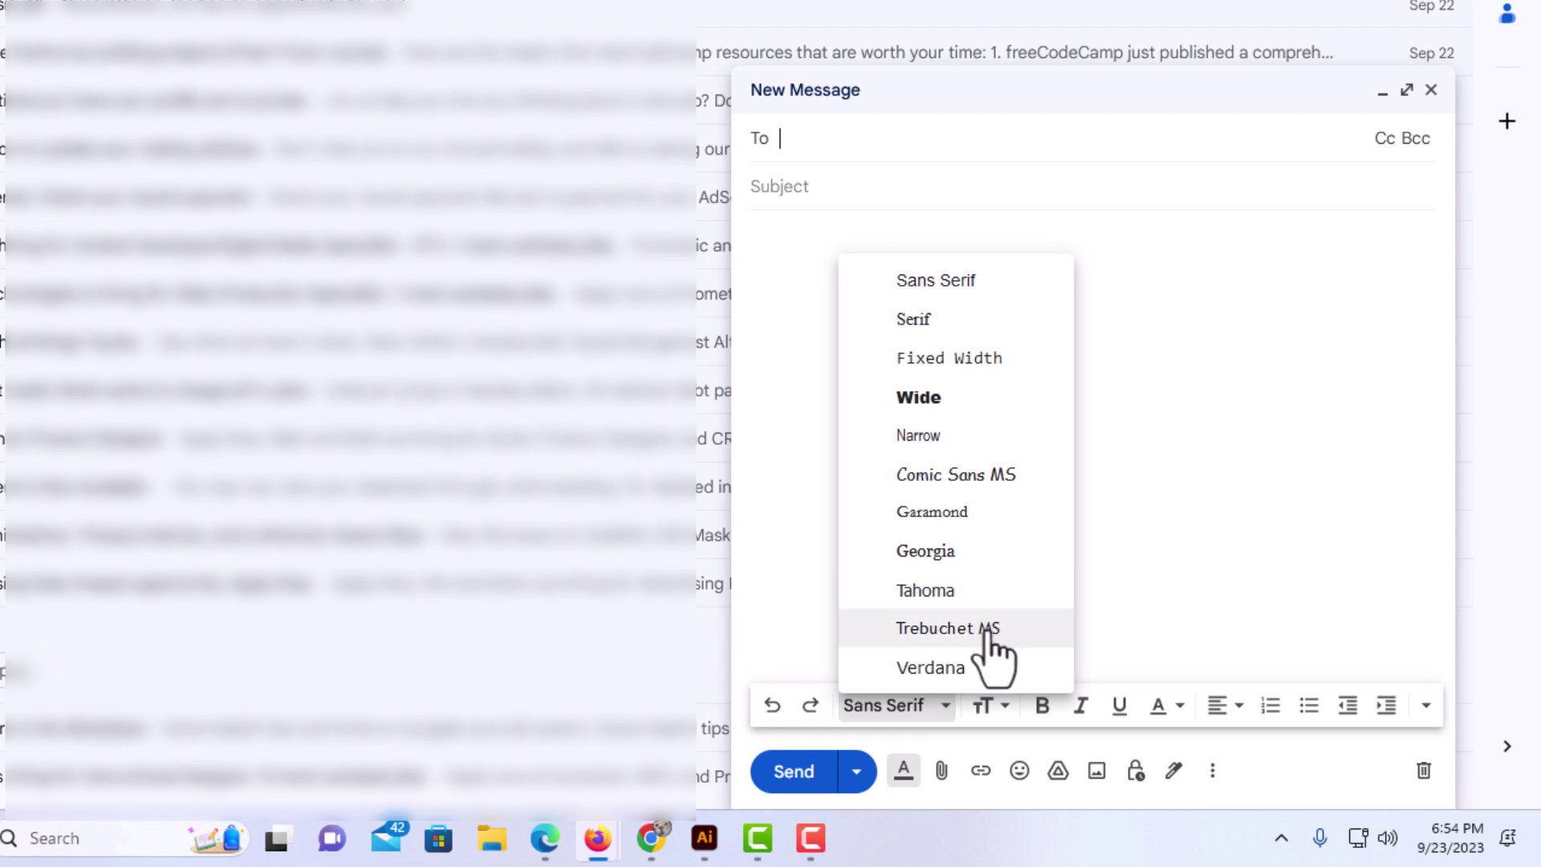
# - Switch the font to Comic Sans MS and write 'How to change your font style in gmail.'
pyautogui.click(1034, 488)
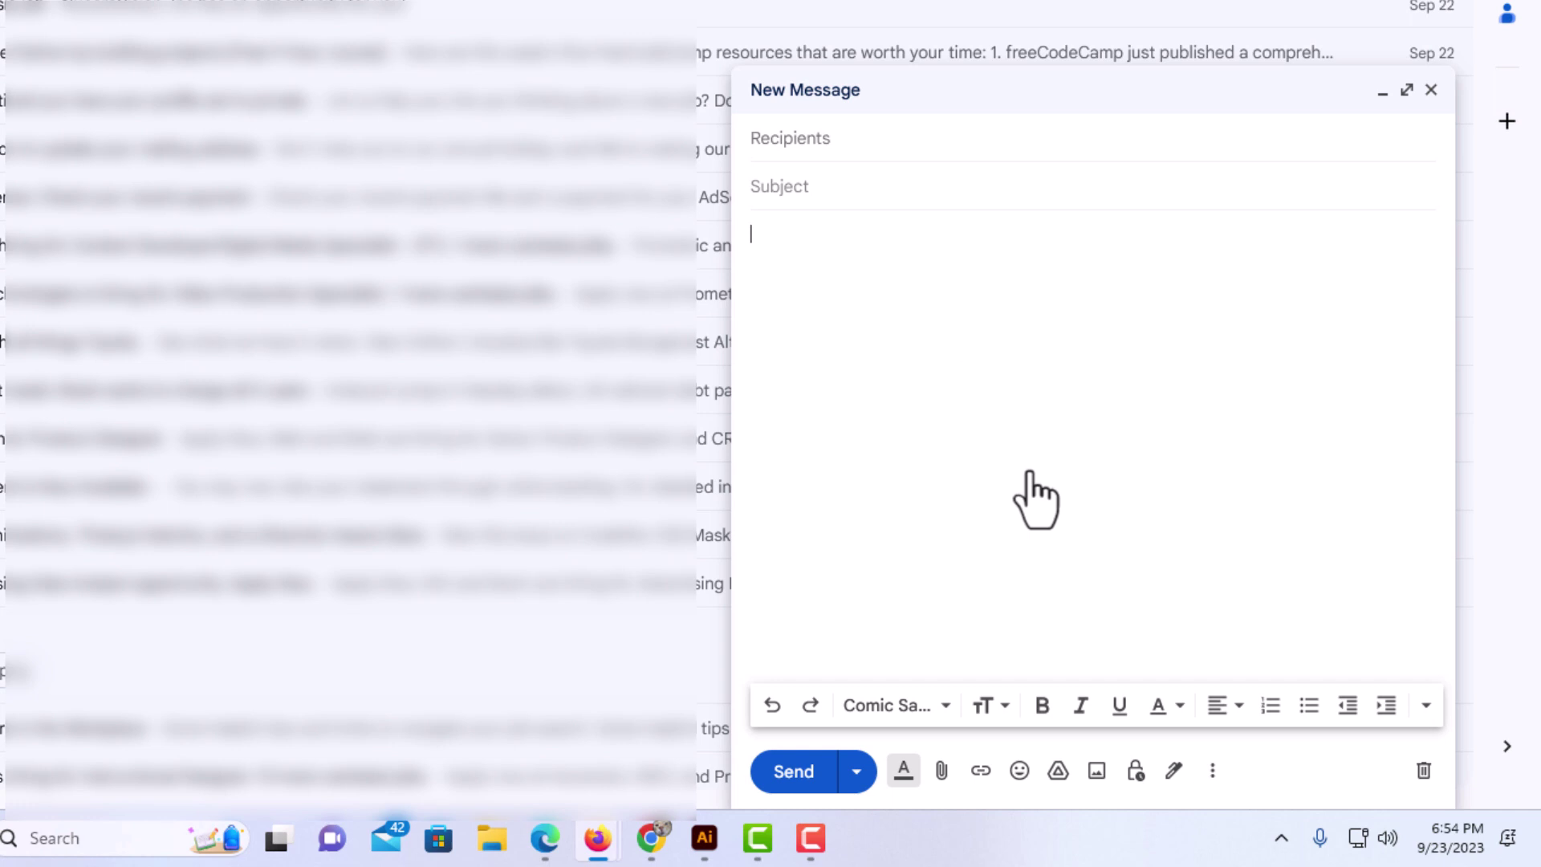
pyautogui.write('How to')
pyautogui.write(' change your font style in')
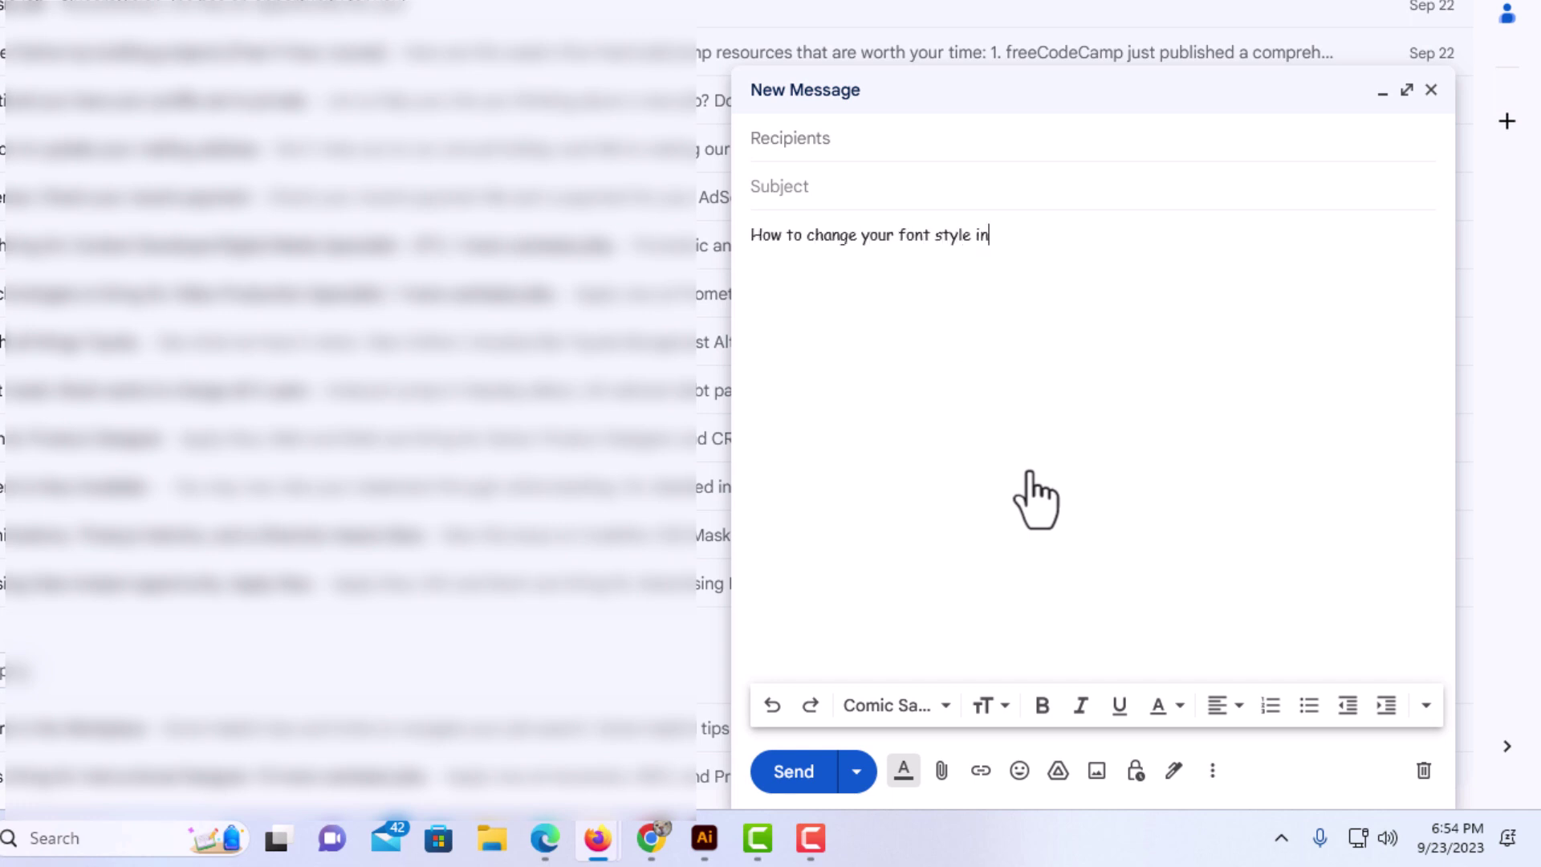
pyautogui.write(' gmail.')
pyautogui.press('Return')
# - Select the whole sentence and apply Tahoma to it in place of Comic Sans
pyautogui.moveTo(1038, 234); pyautogui.dragTo(756, 244)
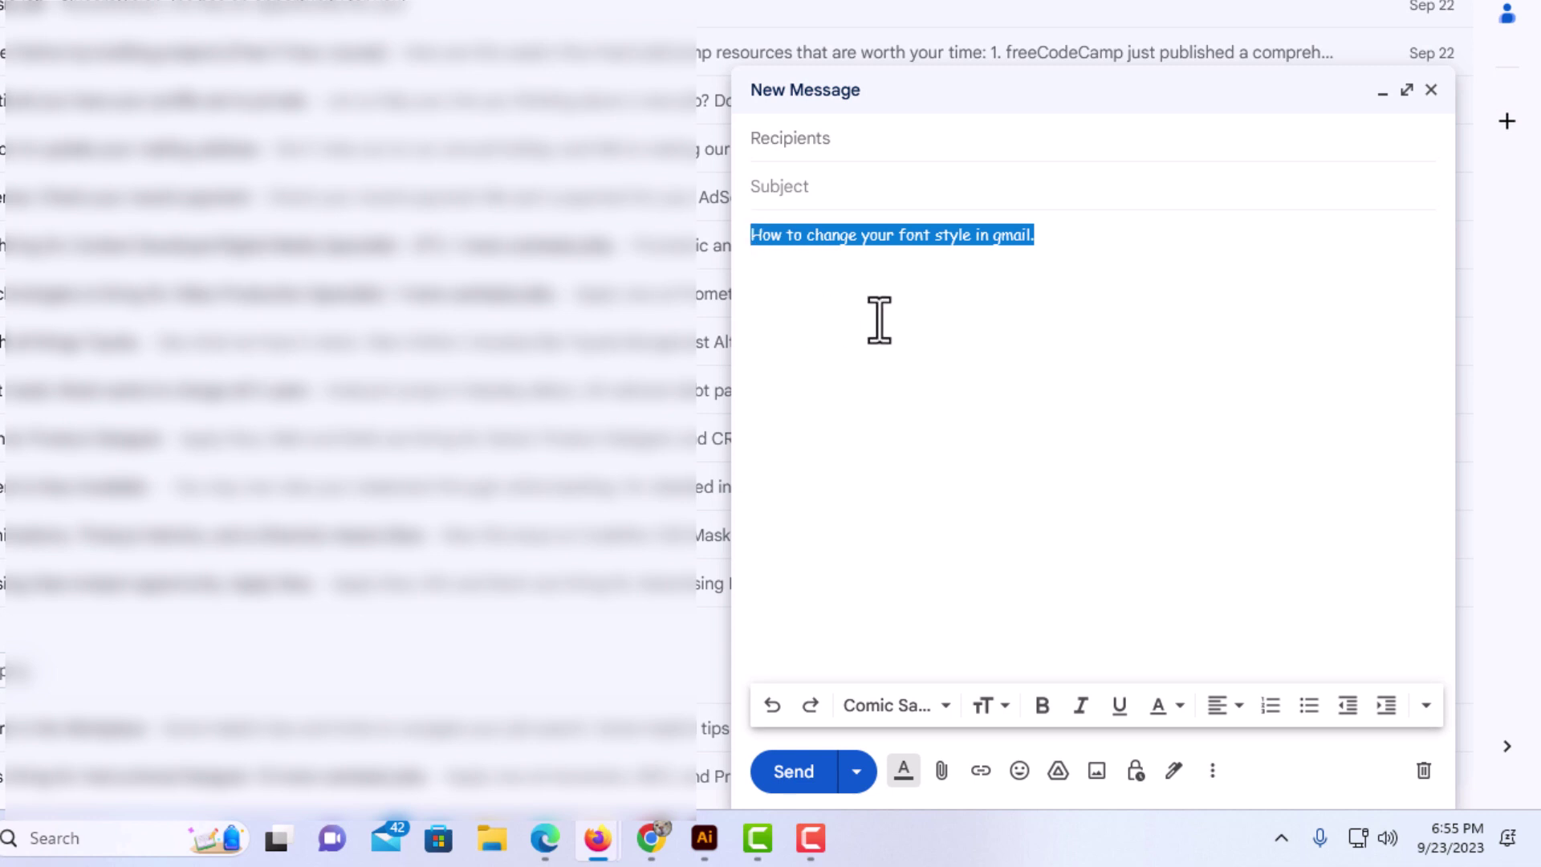
pyautogui.click(944, 709)
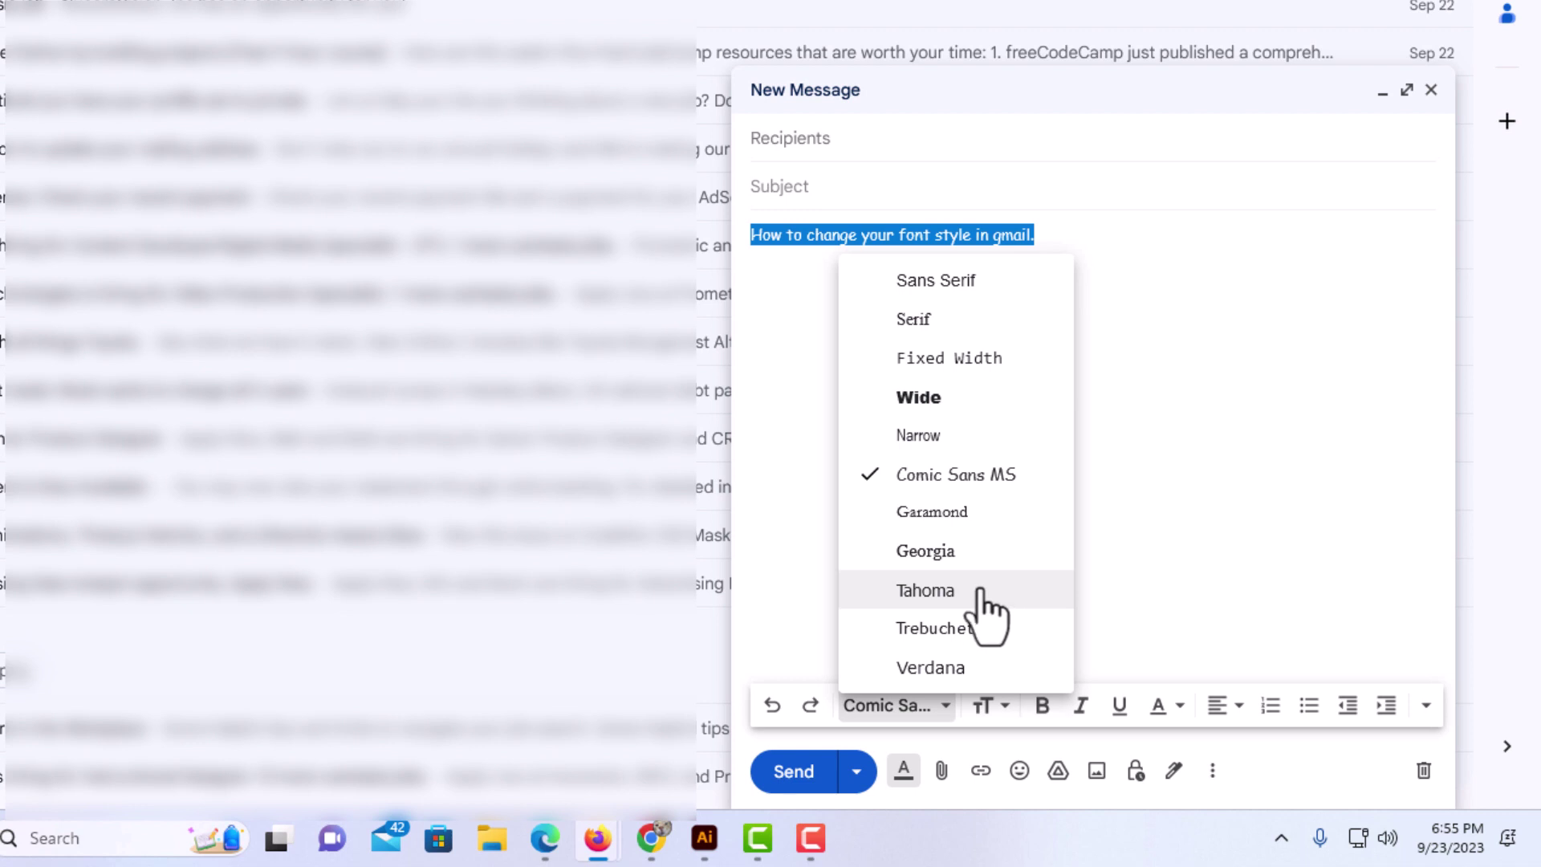
pyautogui.click(985, 602)
pyautogui.click(958, 566)
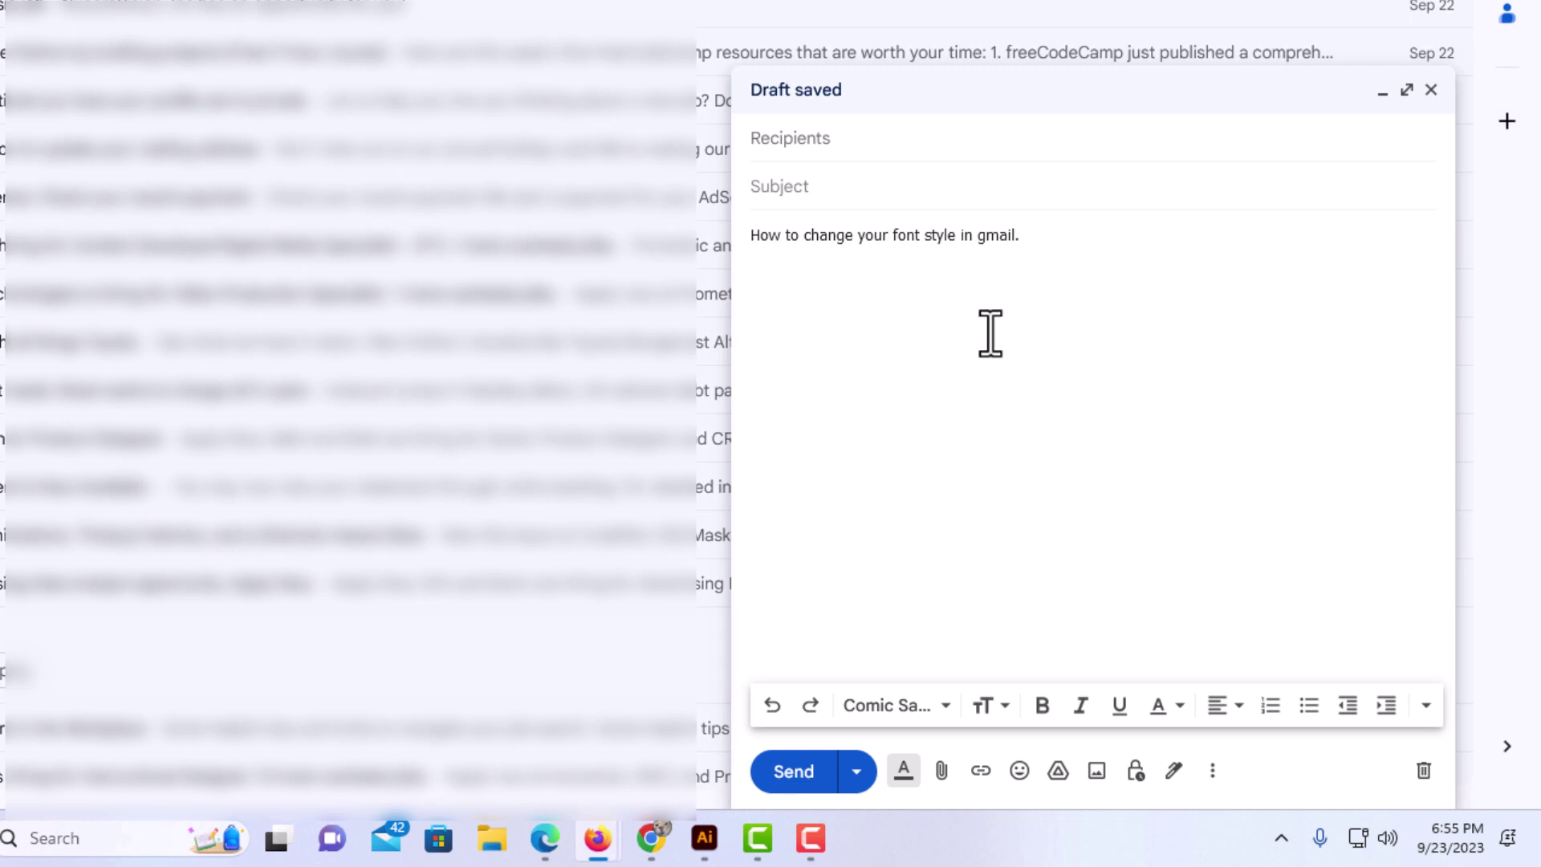
# - Reselect the full sentence and set it in Garamond instead of Tahoma
pyautogui.moveTo(1038, 237); pyautogui.dragTo(921, 241)
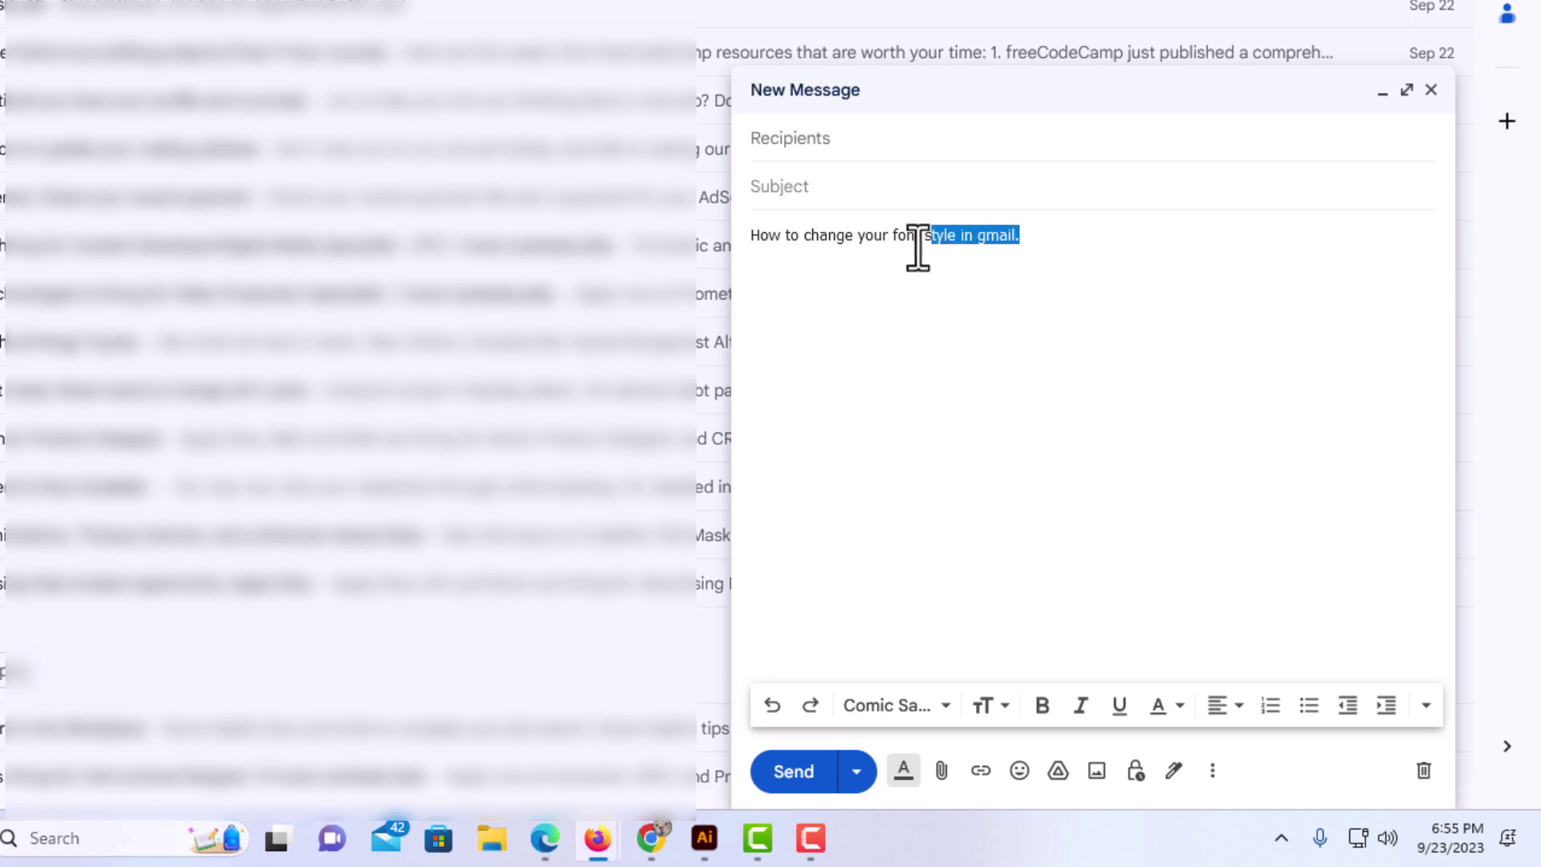
pyautogui.click(843, 252)
pyautogui.moveTo(781, 259); pyautogui.dragTo(751, 236)
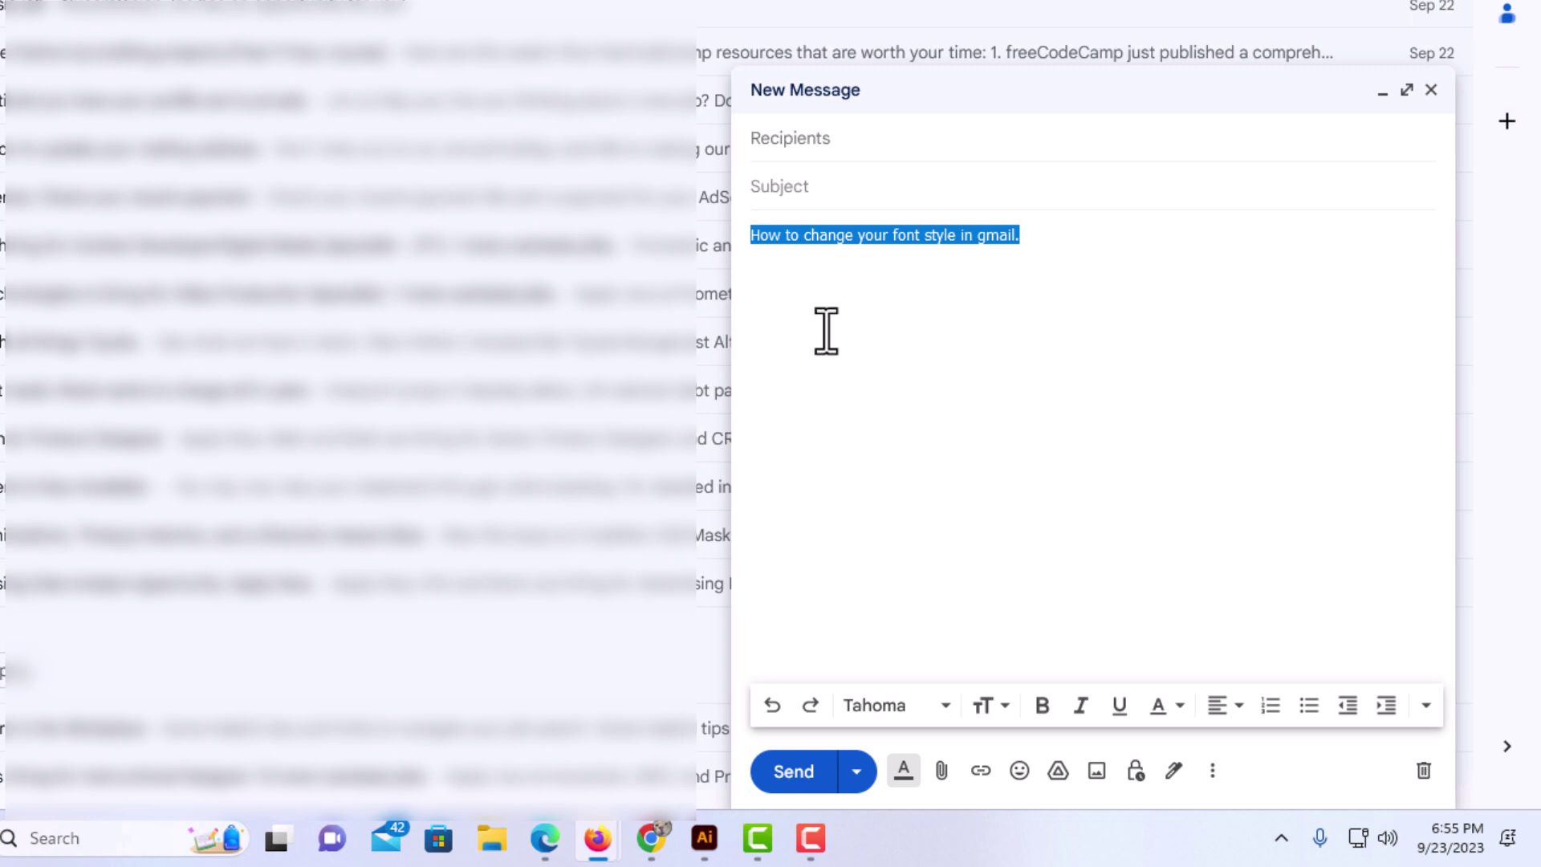
pyautogui.click(944, 706)
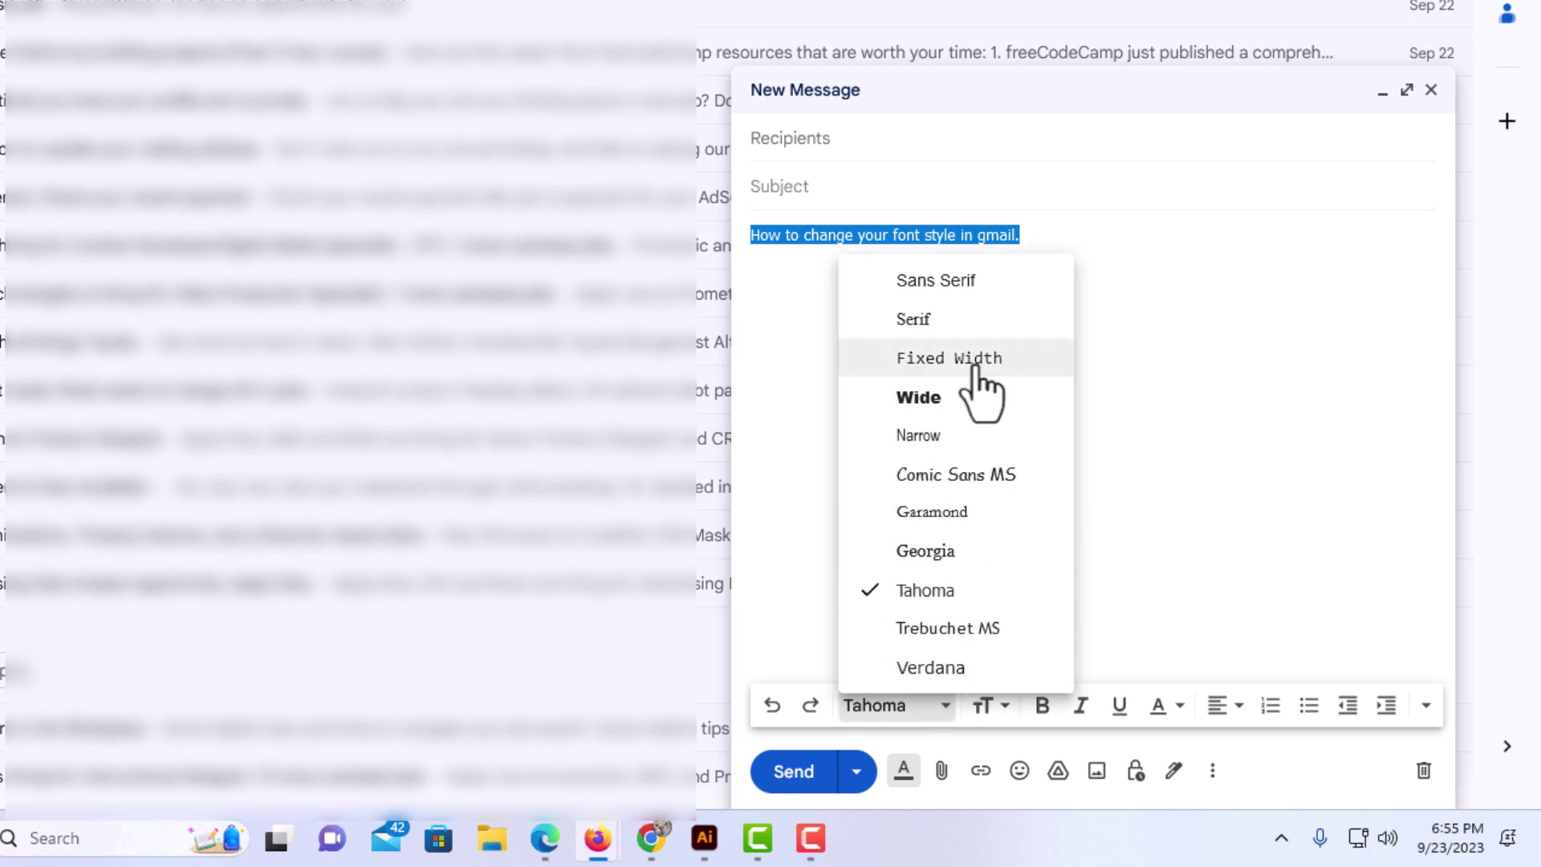
pyautogui.click(932, 512)
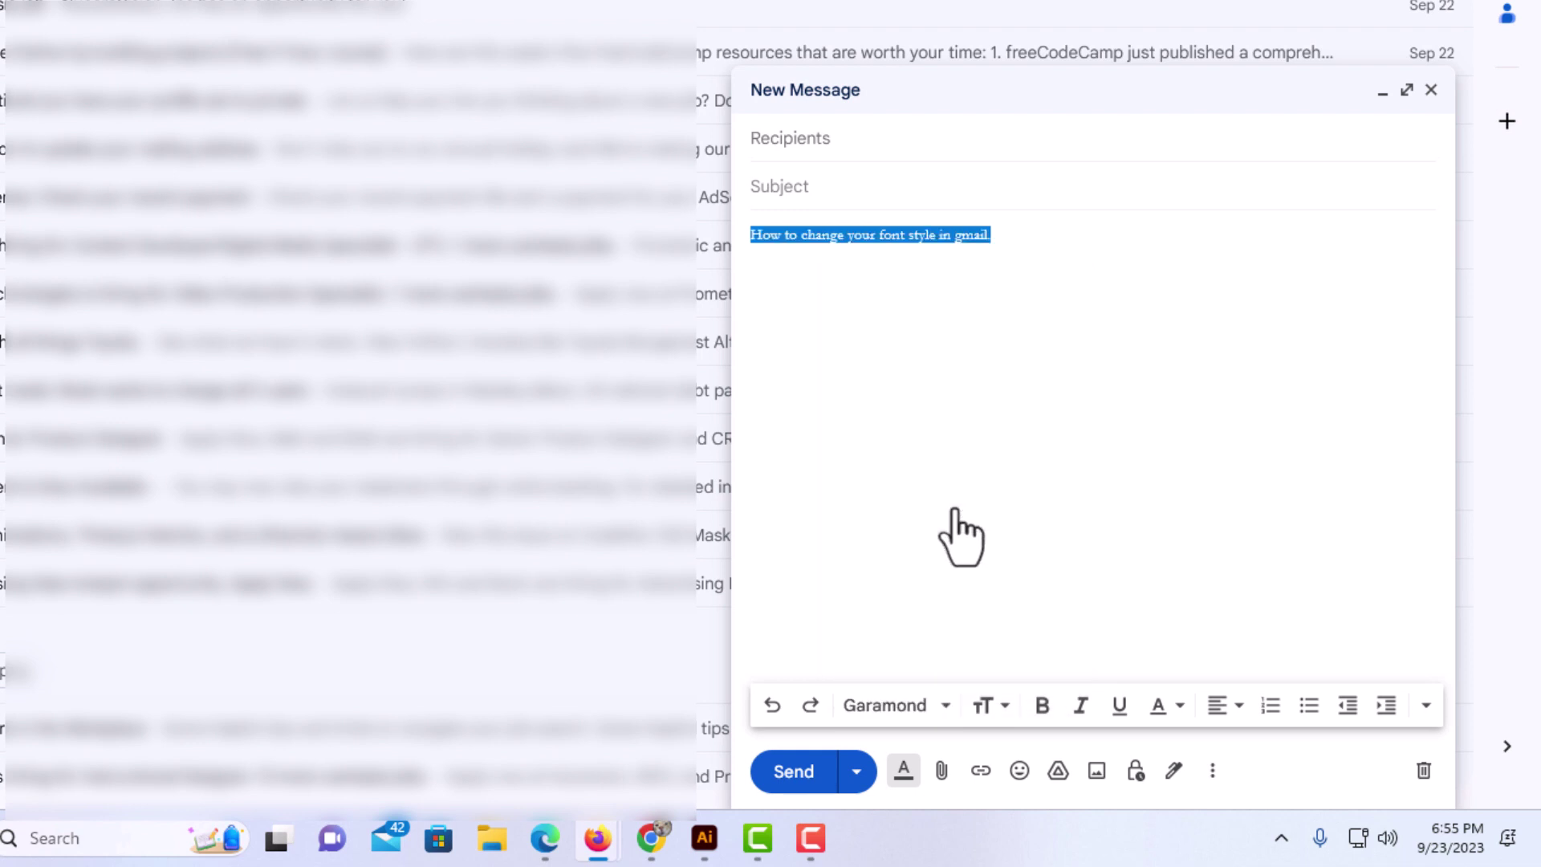
pyautogui.click(998, 484)
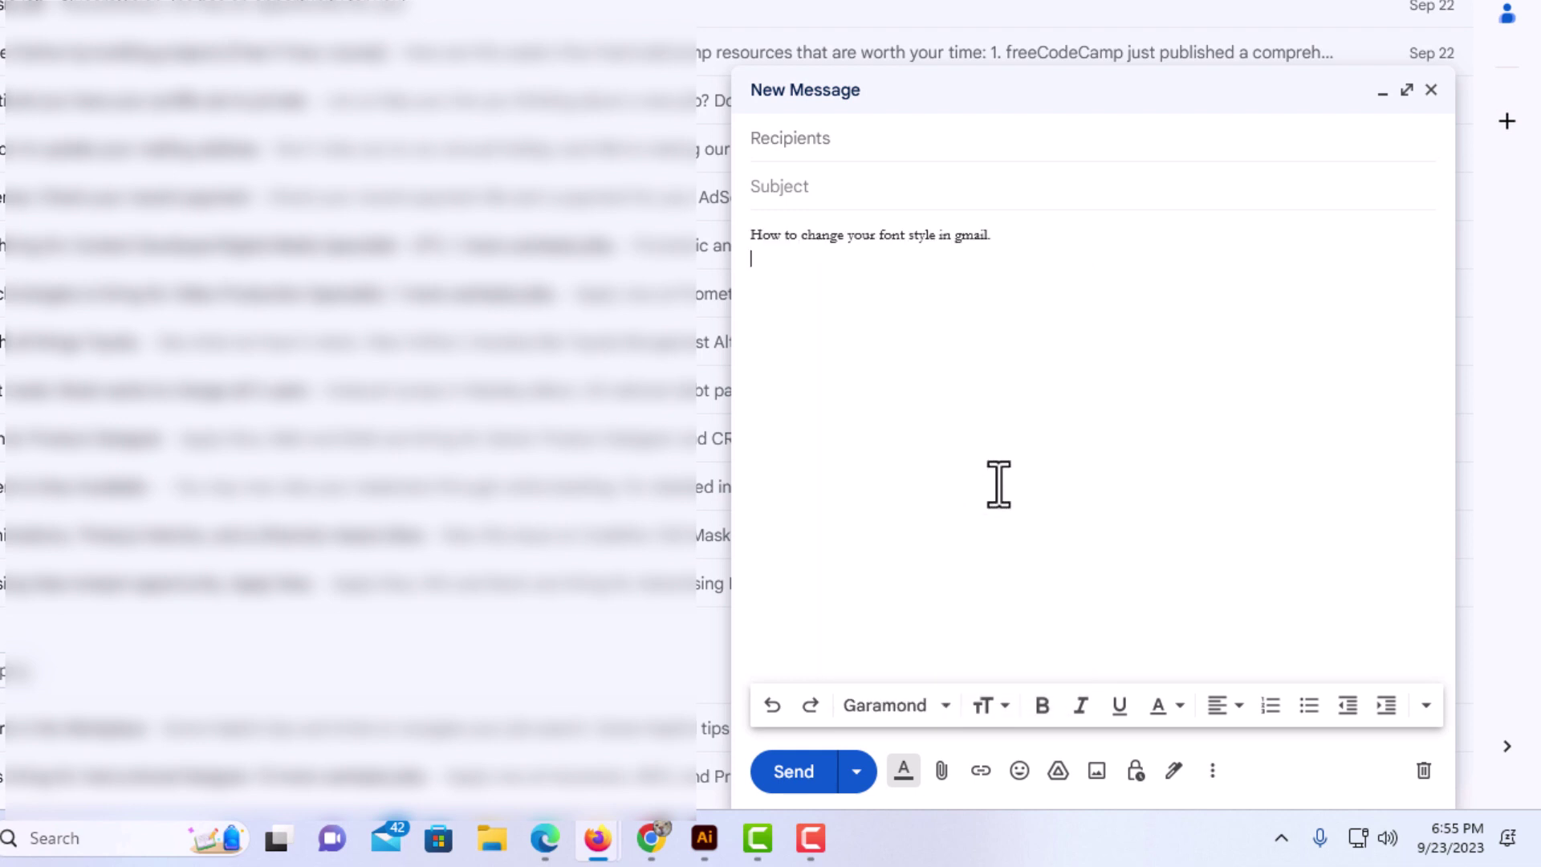